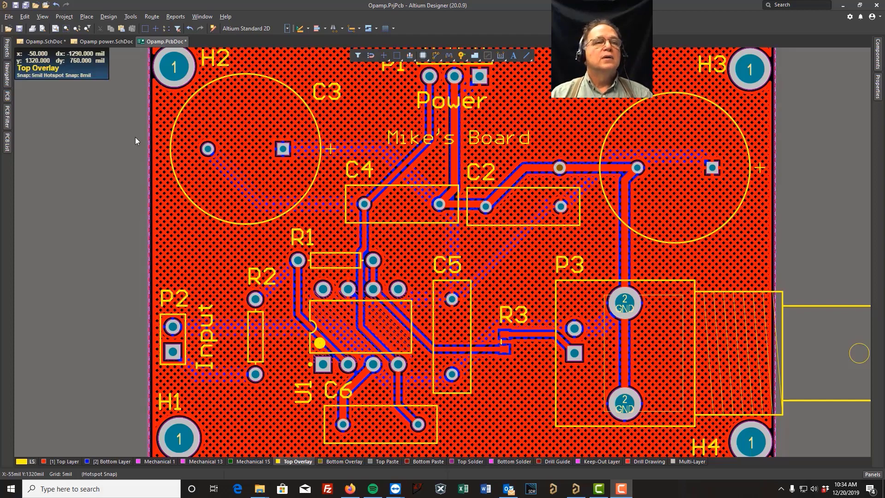
On Opamp.SchDoc, find and select all parts with R2's Resistor description (R1, R2, R3)
left_click(45, 40)
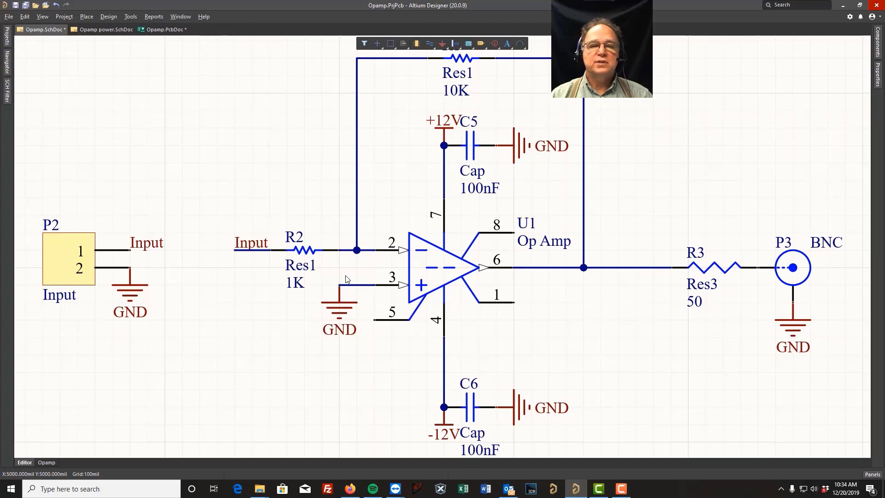
right_click(305, 250)
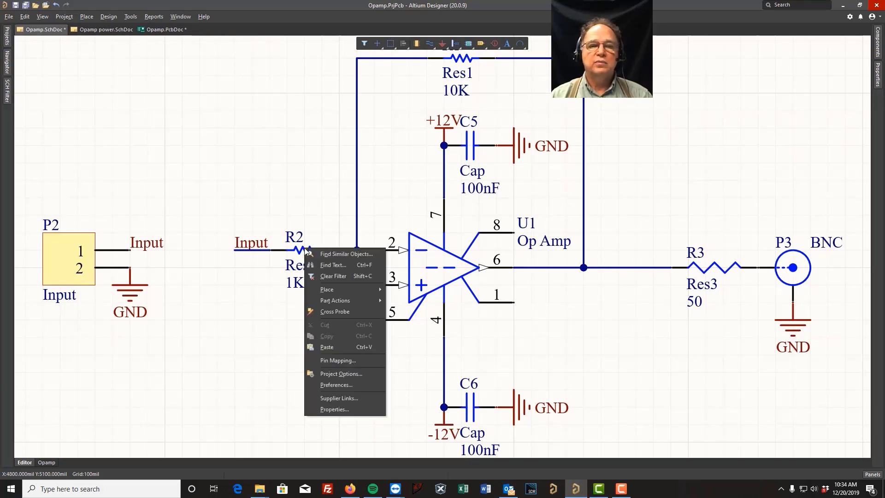
left_click(337, 255)
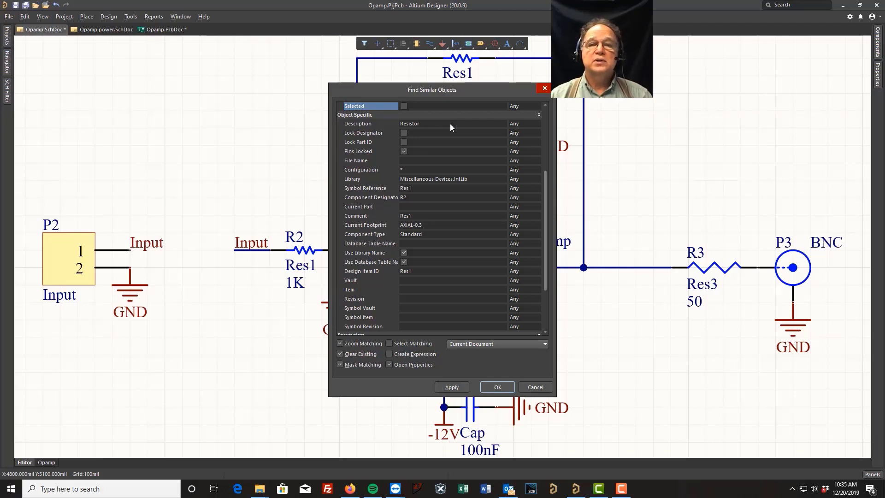
left_click(534, 123)
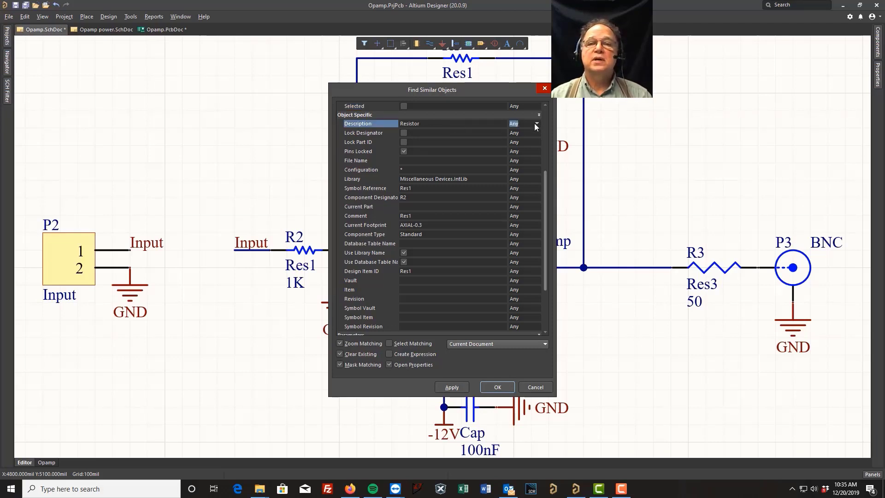
left_click(536, 123)
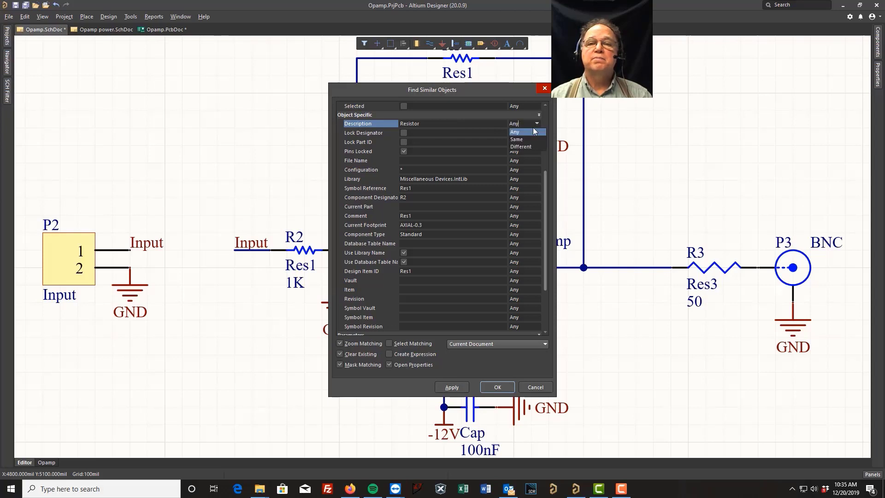
left_click(524, 139)
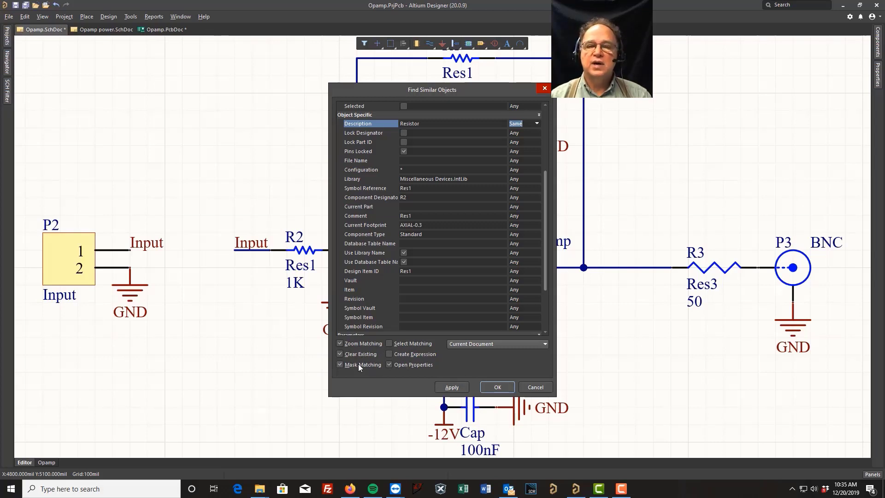
left_click(389, 343)
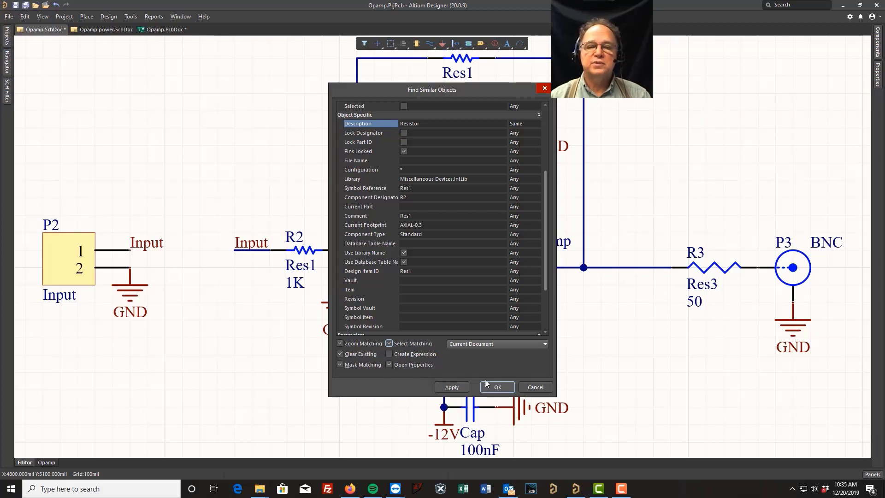
left_click(452, 387)
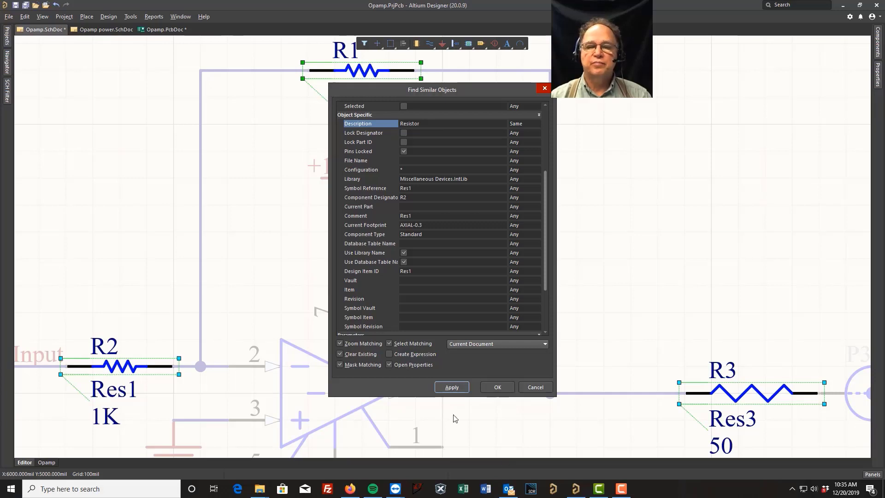
Hide the Res1 comment on resistors R1, R2 and R3
left_click(496, 388)
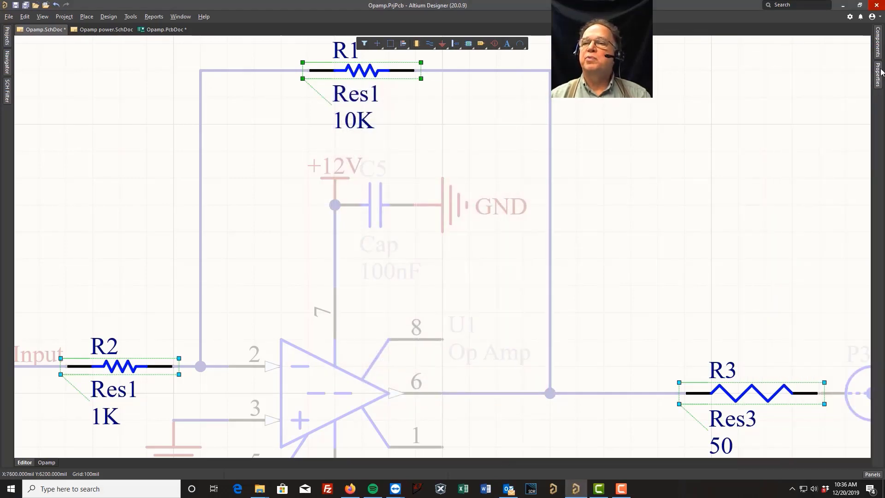
mouse_move(879, 77)
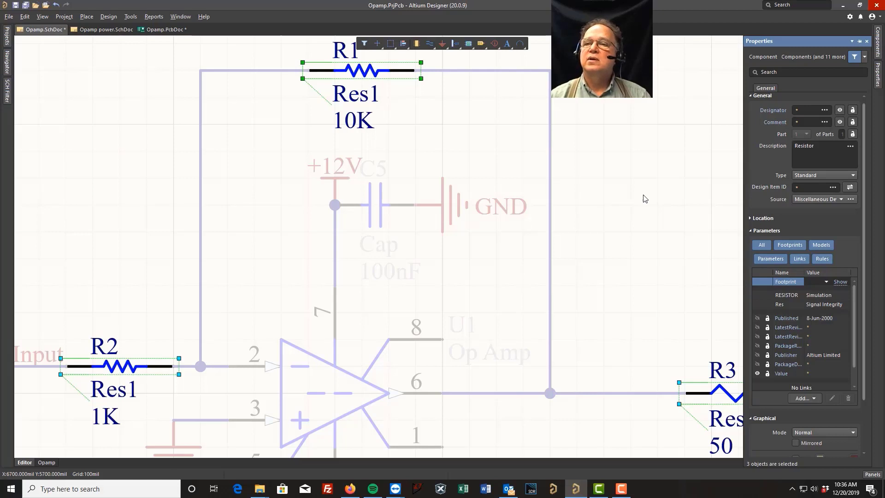
left_click(803, 122)
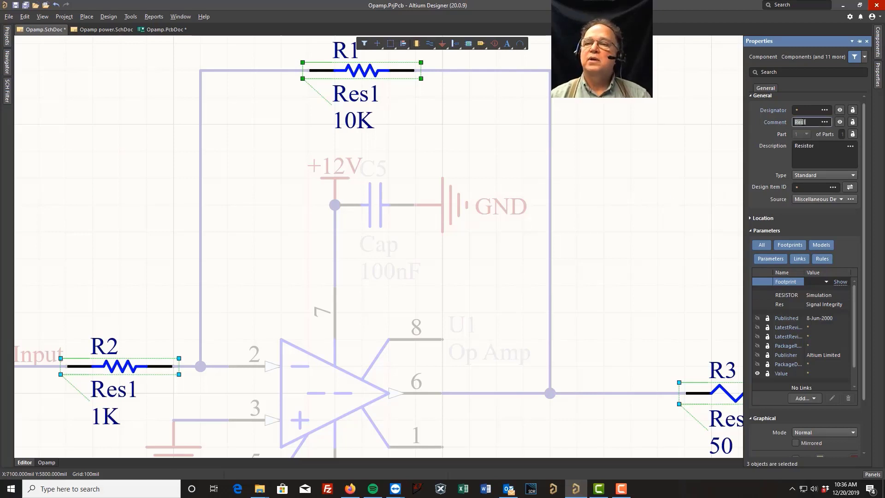
left_click(841, 122)
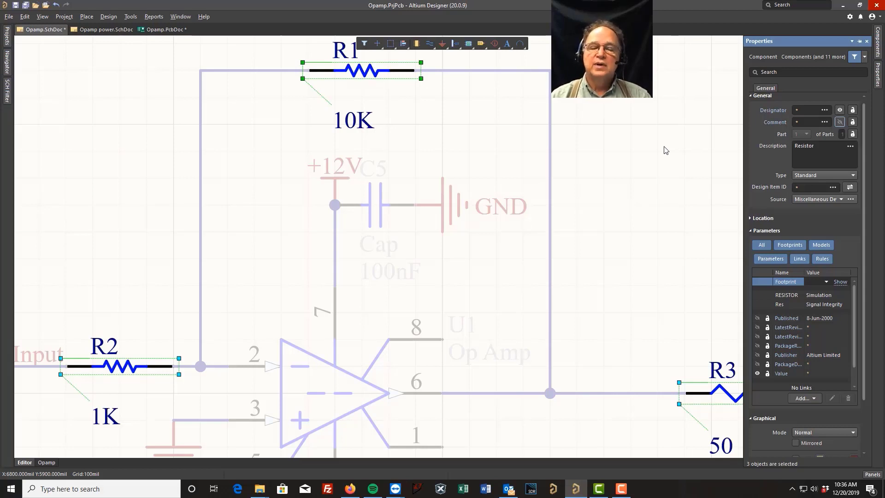
Clear the schematic filter, save, and zoom out to show the whole op-amp circuit
right_click(617, 164)
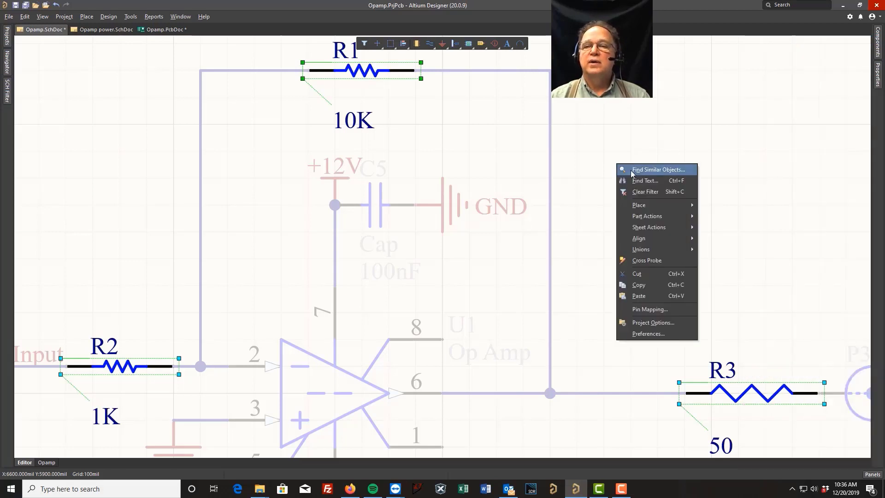
left_click(647, 193)
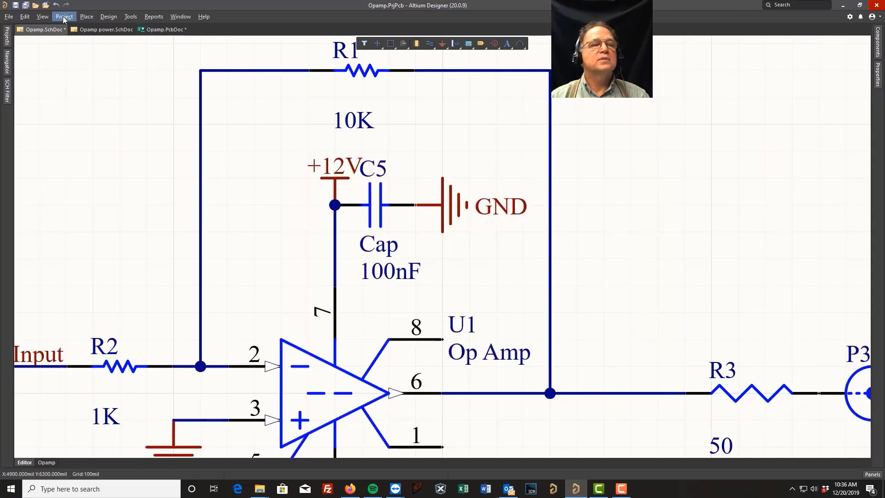
left_click(16, 6)
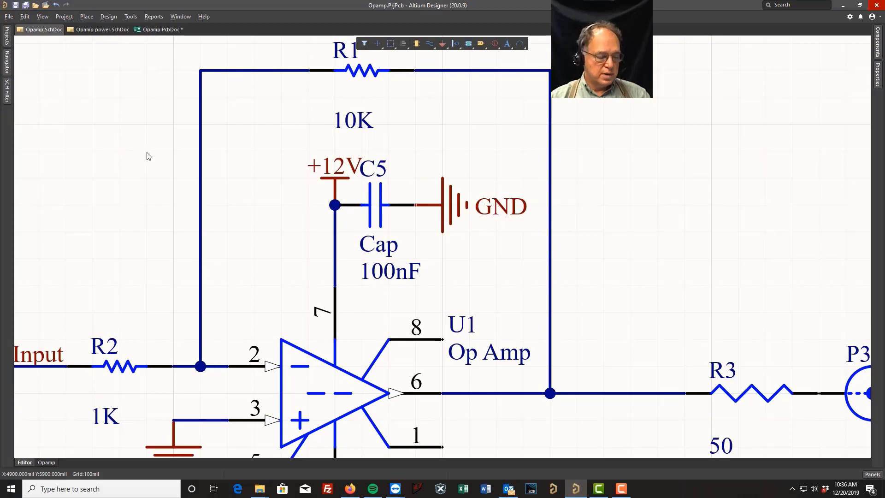
scroll(156, 164, "down", 2, "ctrl")
scroll(158, 160, "down", 1, "ctrl")
right_click_drag(145, 163, 217, 148)
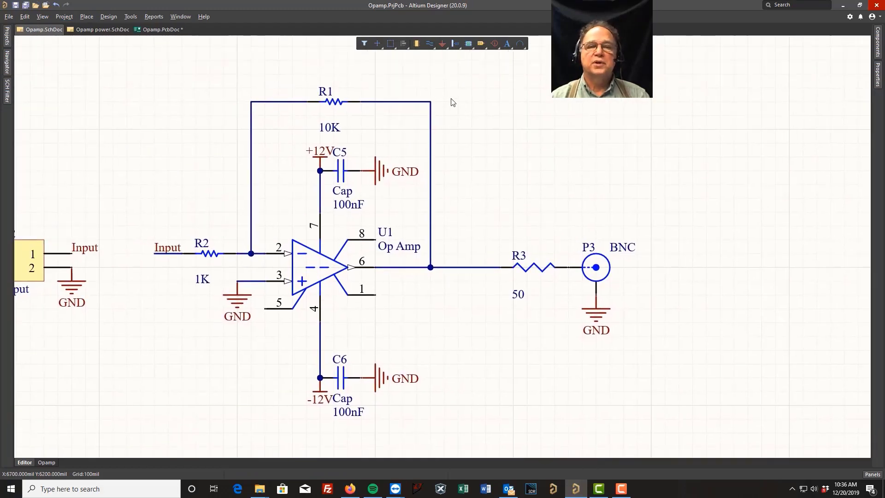
On Opamp.PcbDoc, select all 17 designators sharing P3's String Type
left_click(155, 30)
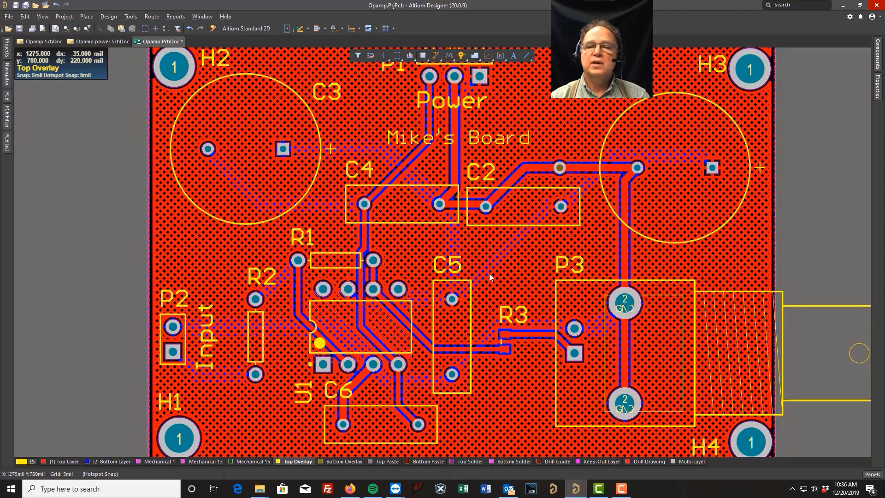
right_click(561, 269)
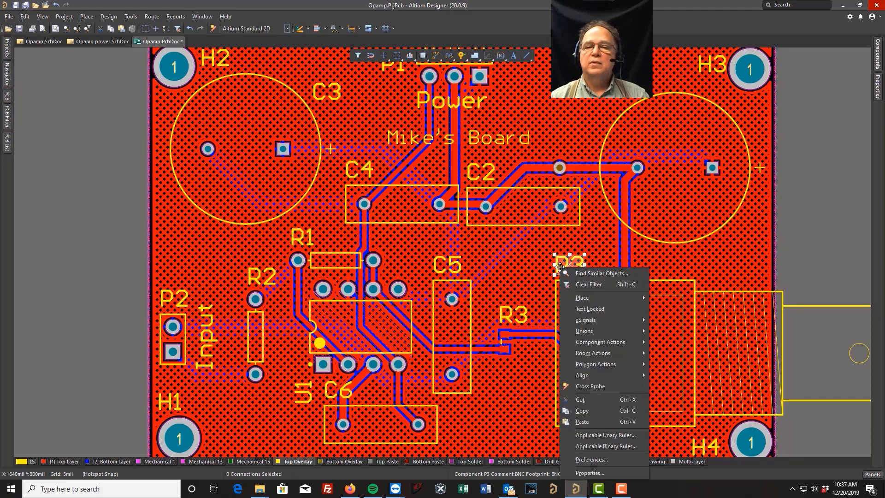
left_click(595, 273)
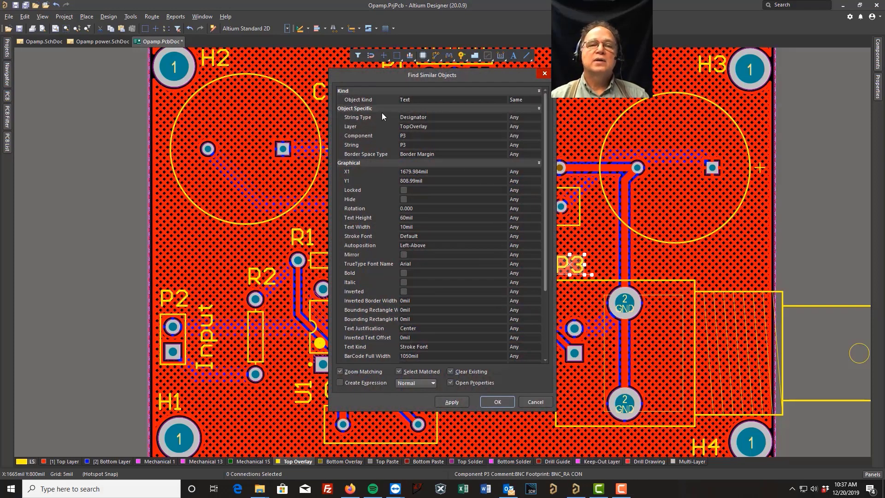
left_click(524, 117)
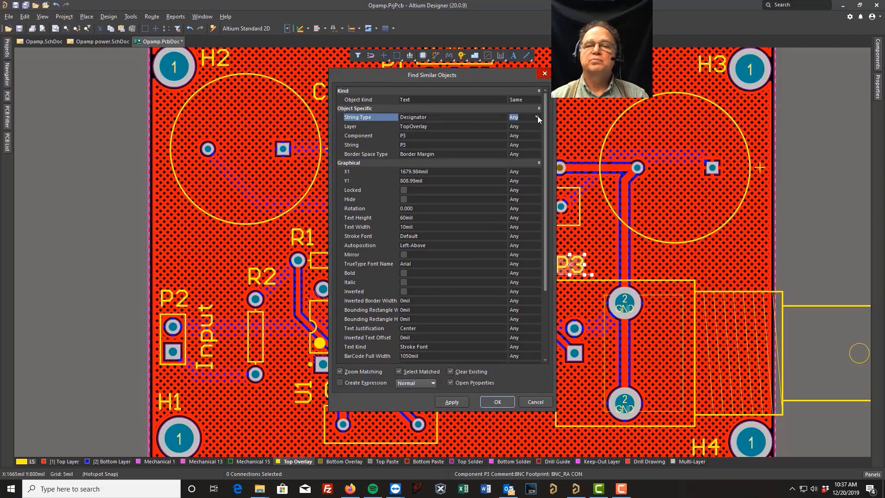
left_click(538, 116)
left_click(517, 134)
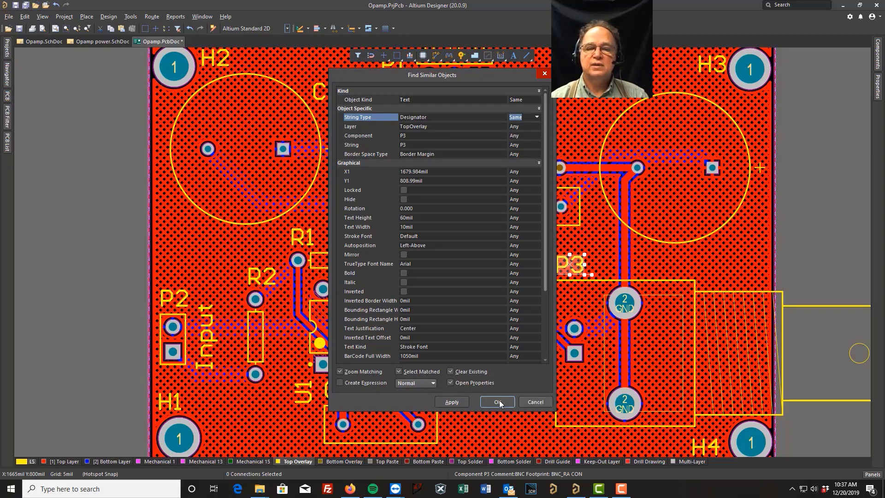
left_click(449, 403)
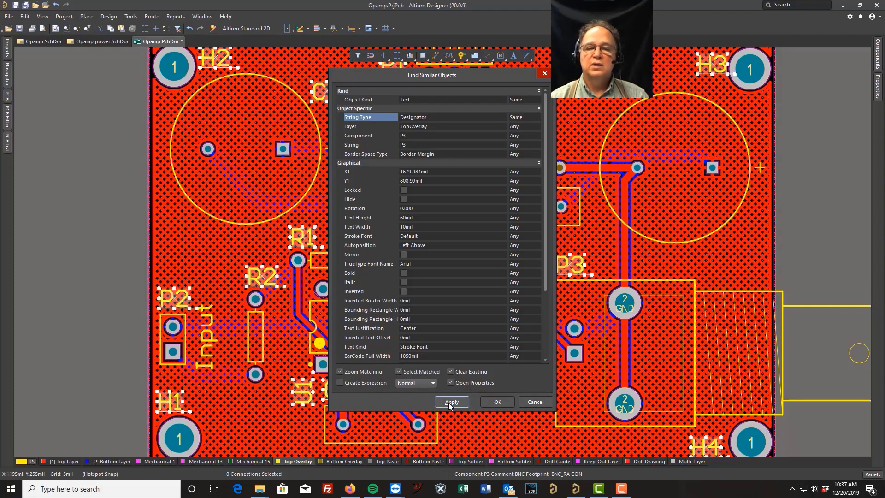
left_click(496, 402)
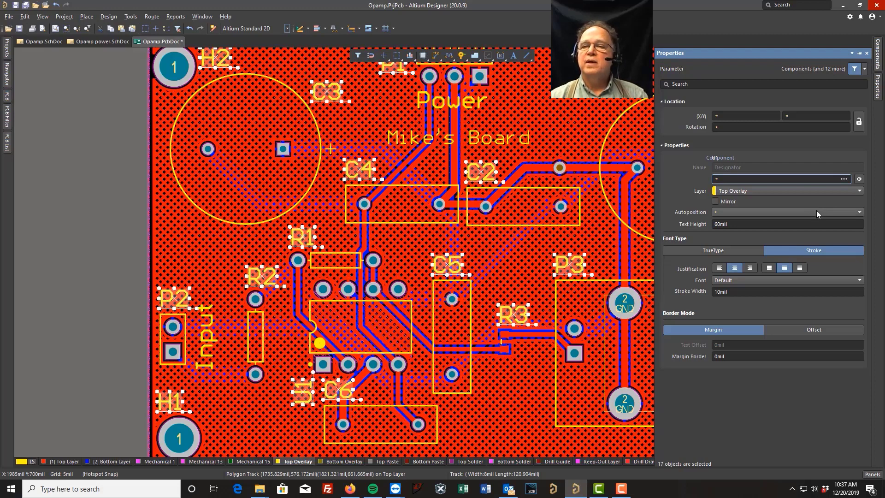
Set the designators to 40mil text height and 7mil stroke width, then clear the filter
left_click(750, 224)
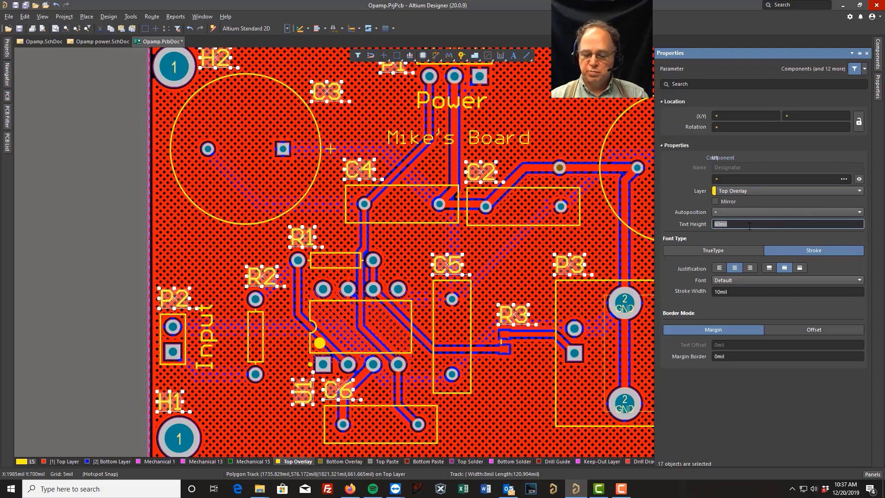
type("40")
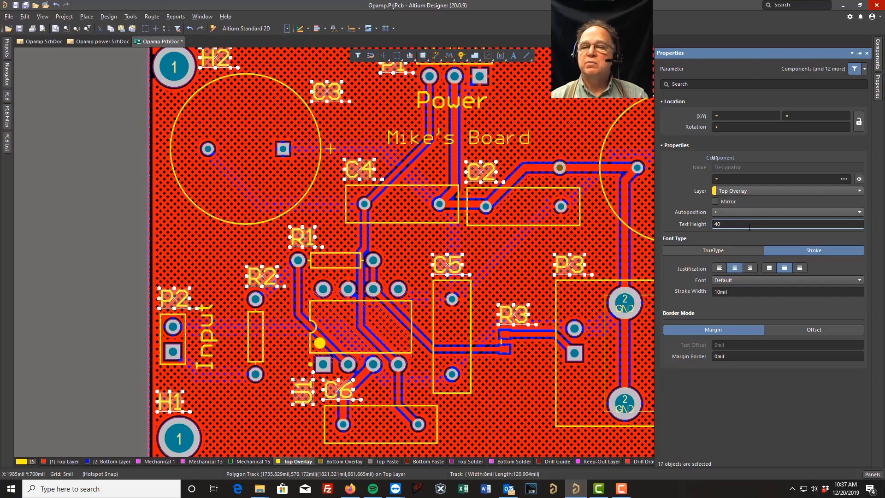
left_click(734, 292)
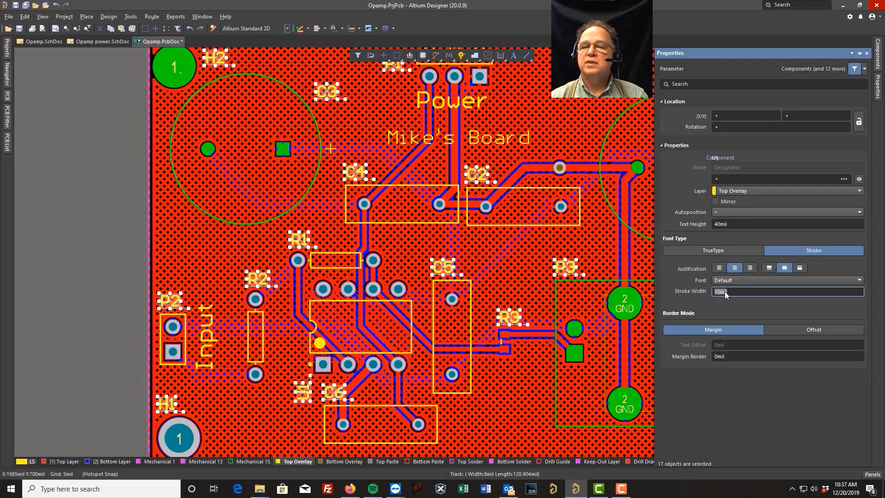
type("7")
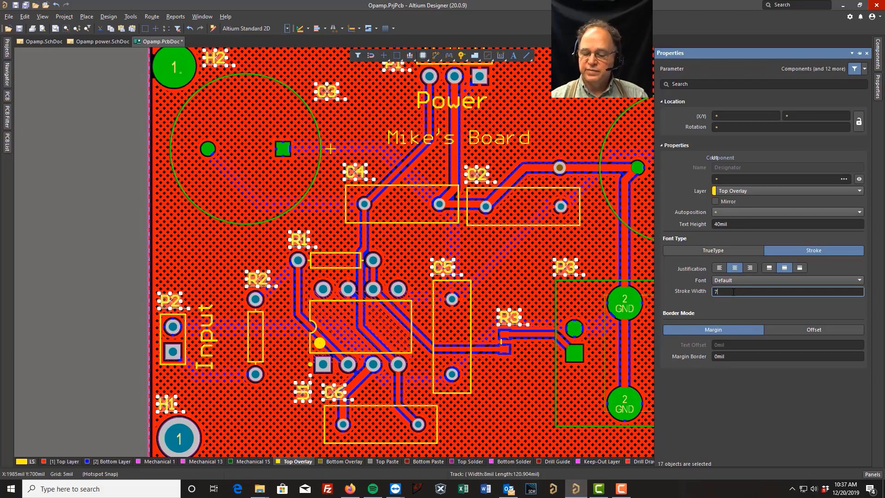
key("Return")
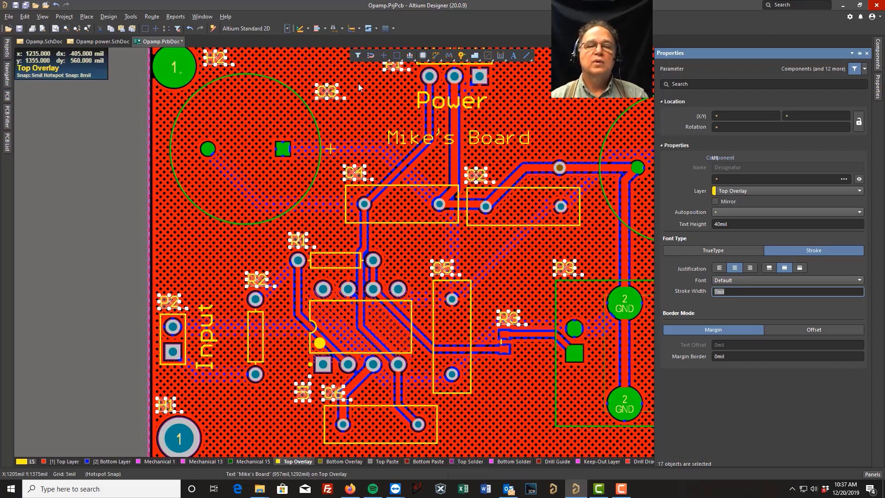
right_click(538, 98)
left_click(565, 114)
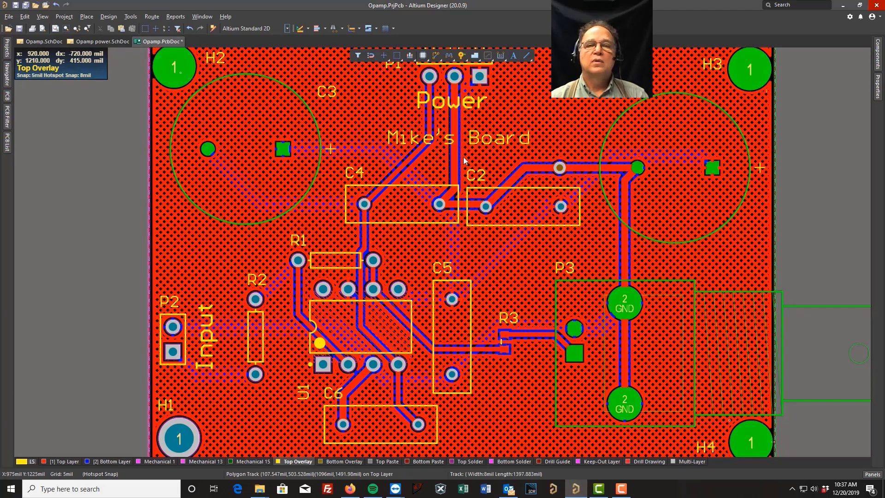
Select all 17 comment texts sharing the Input text's String Type
left_click(210, 329)
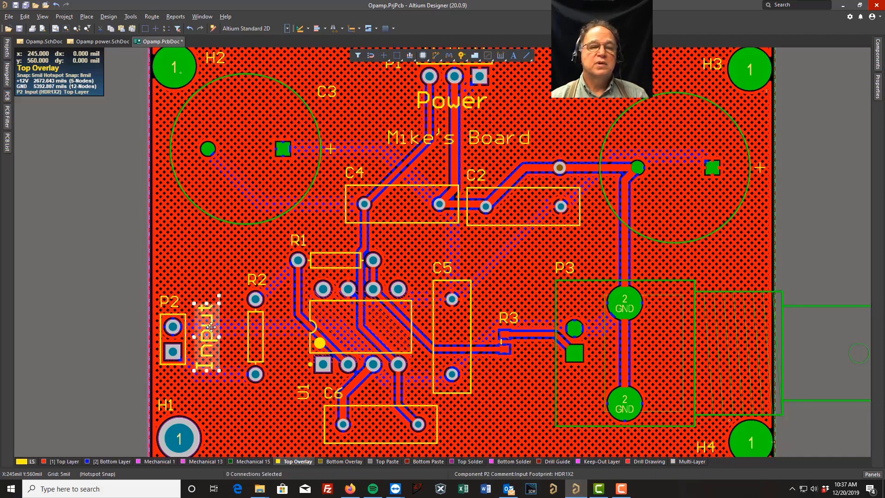
right_click(211, 327)
left_click(249, 121)
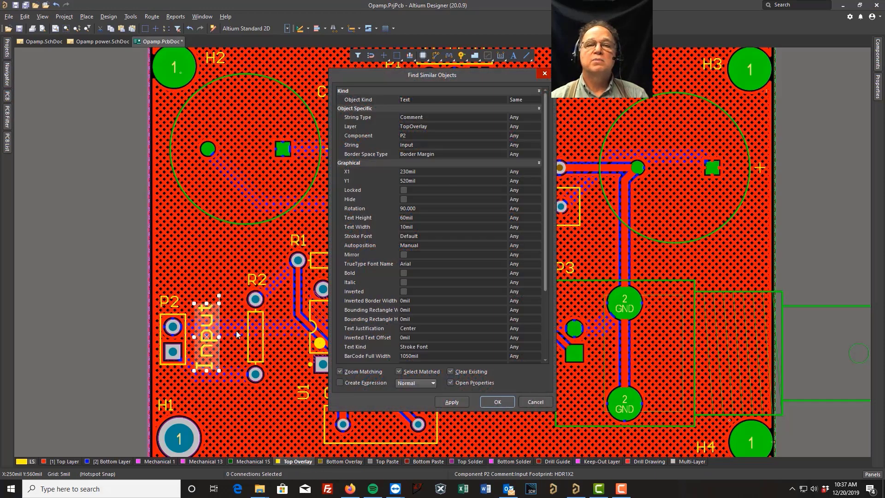
left_click(522, 117)
left_click(537, 118)
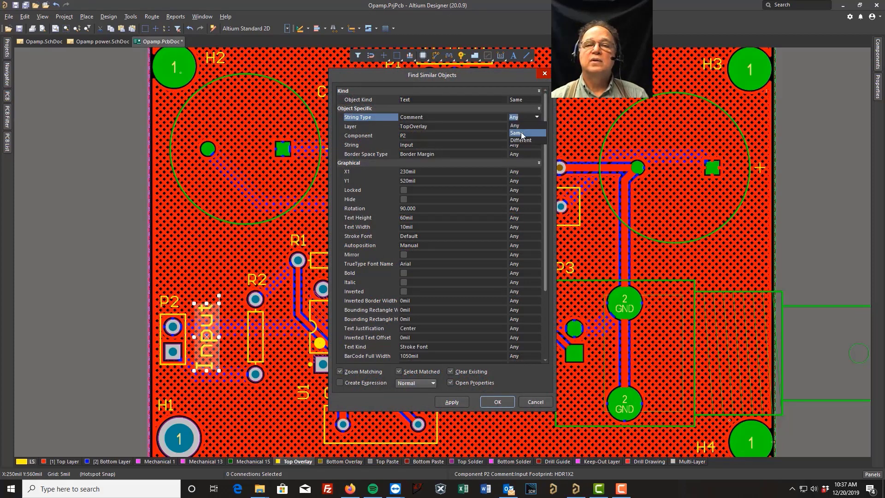
left_click(517, 132)
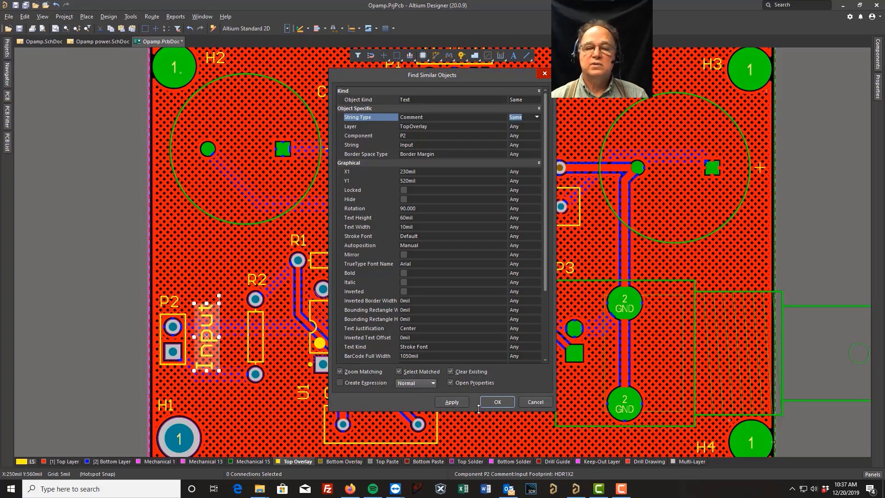
left_click(441, 402)
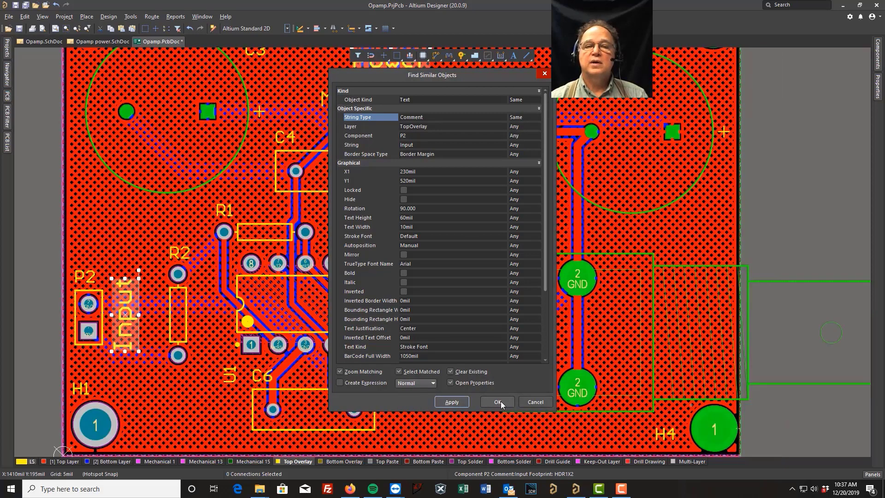
left_click(498, 402)
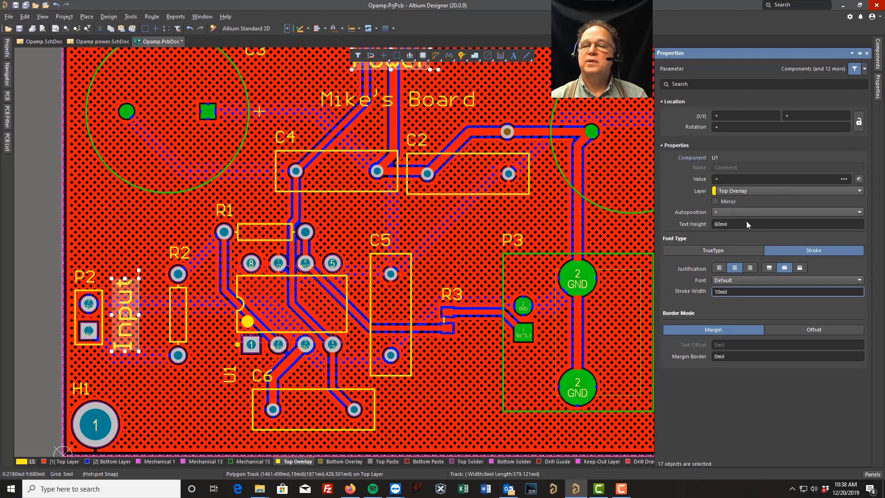
Give the selected comment texts 75mil height and 10mil stroke width, then deselect
left_click(743, 226)
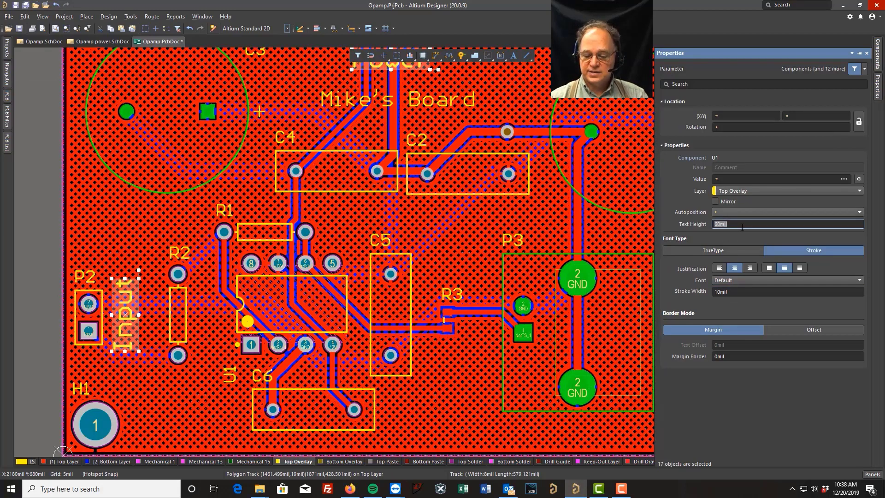
type("40")
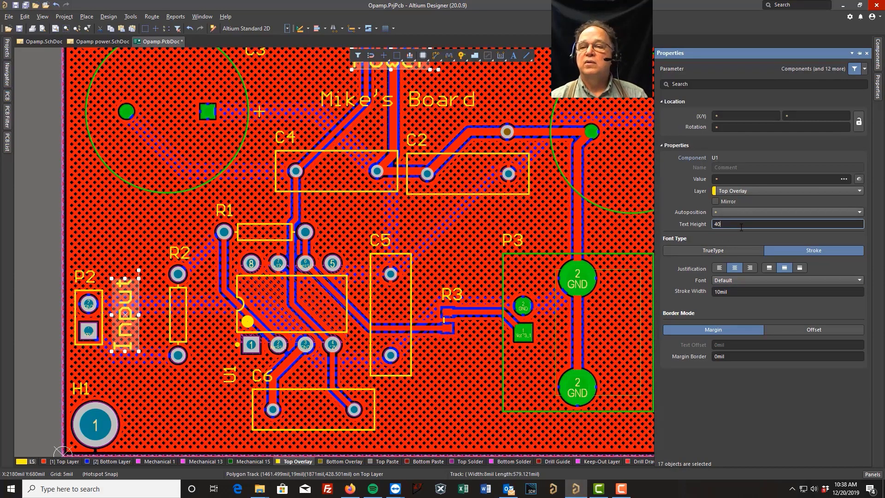
left_click(738, 291)
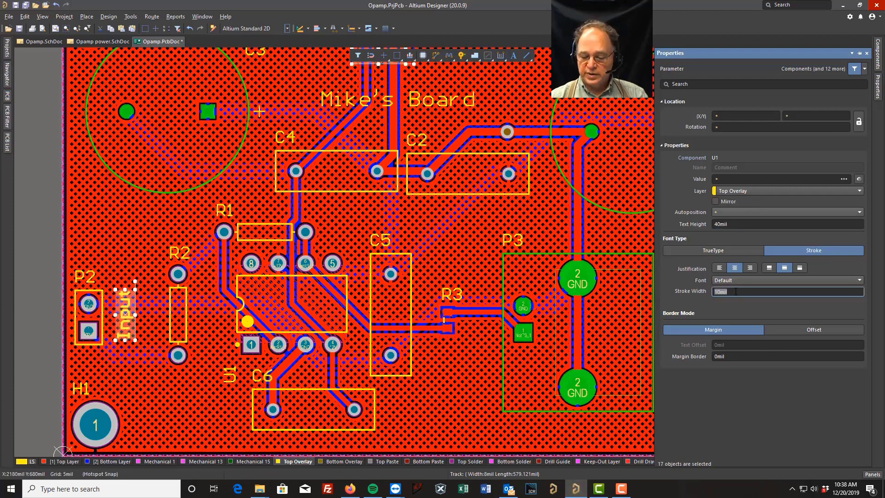
type("7")
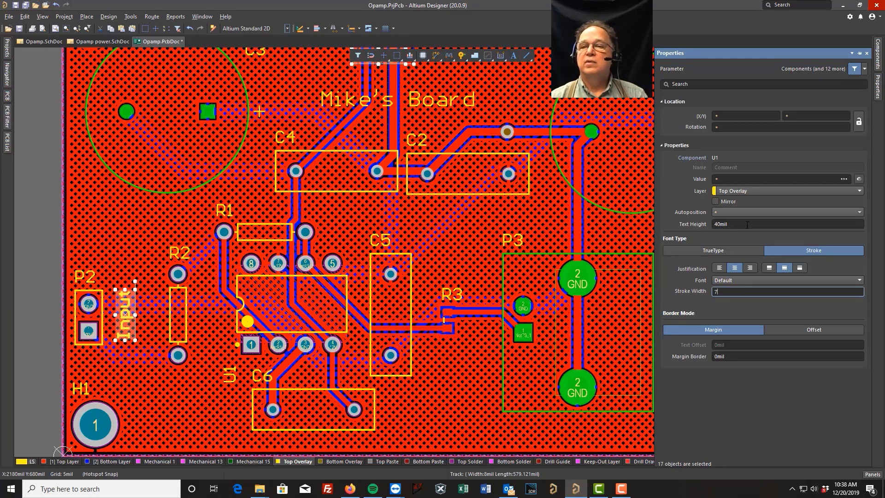
left_click(746, 224)
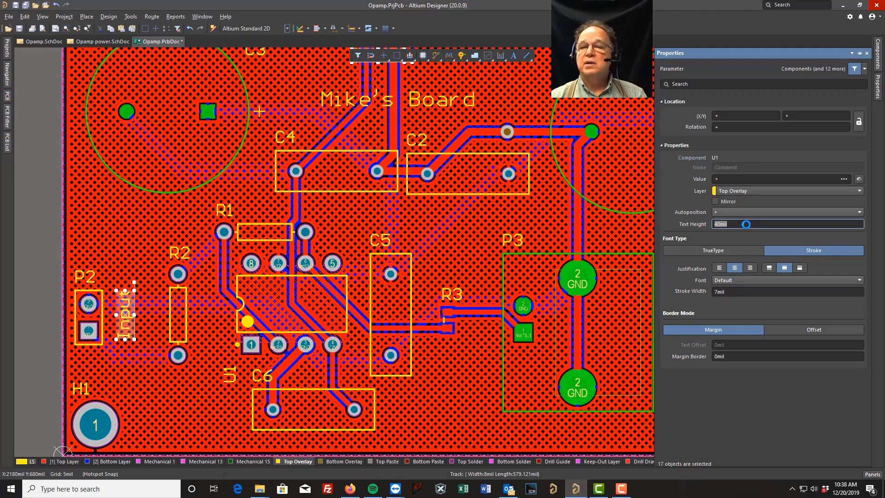
left_click(744, 225)
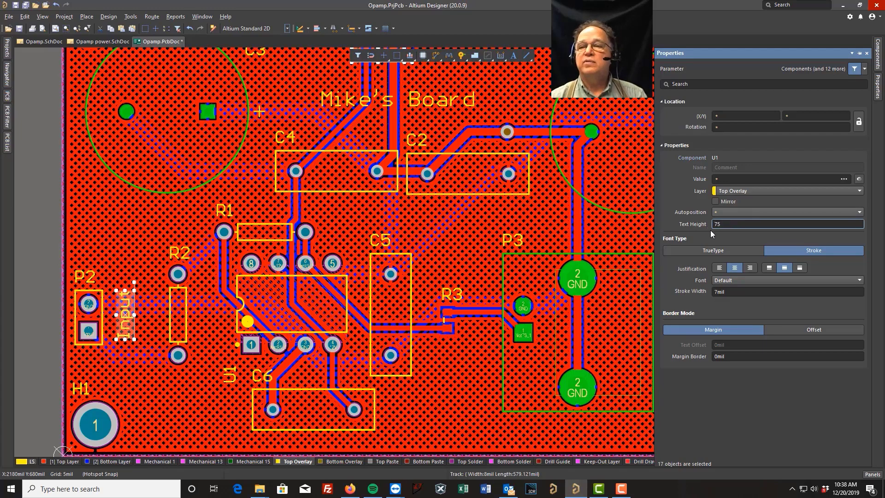
left_click(730, 292)
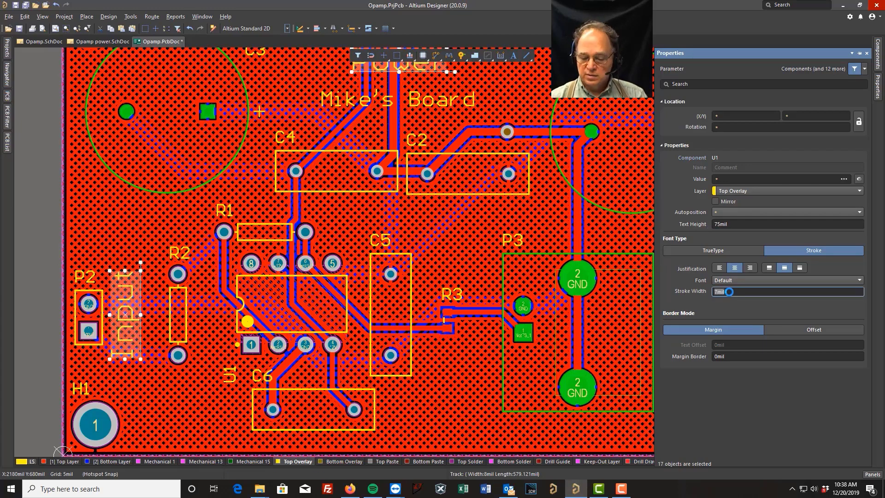
type("10")
key("Return")
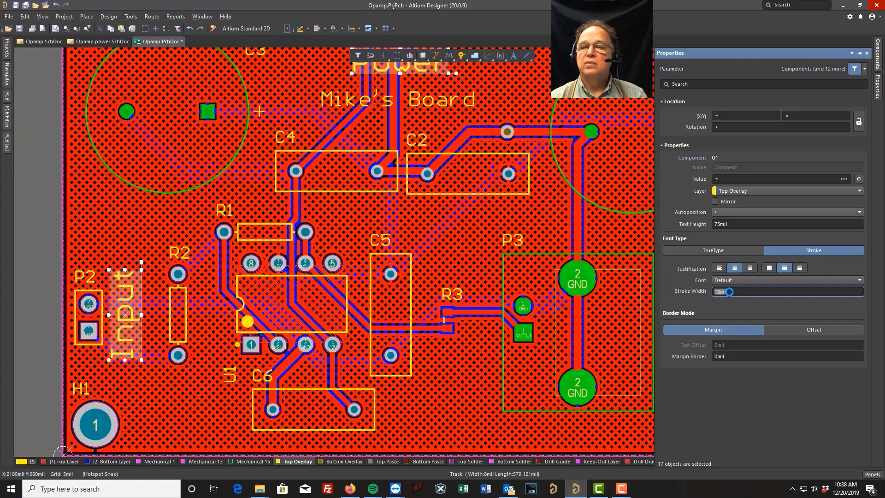
left_click(470, 238)
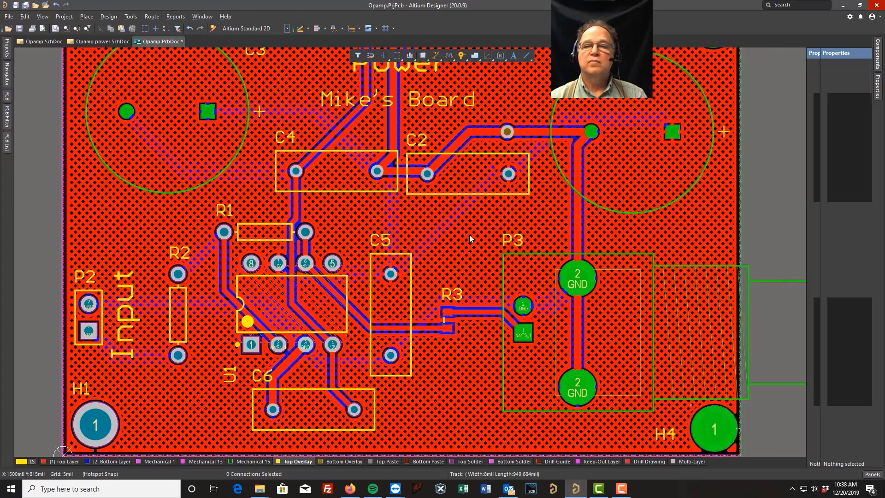
Open the Panels menu at the bottom right of the PCB view
scroll(470, 238, "up", 1)
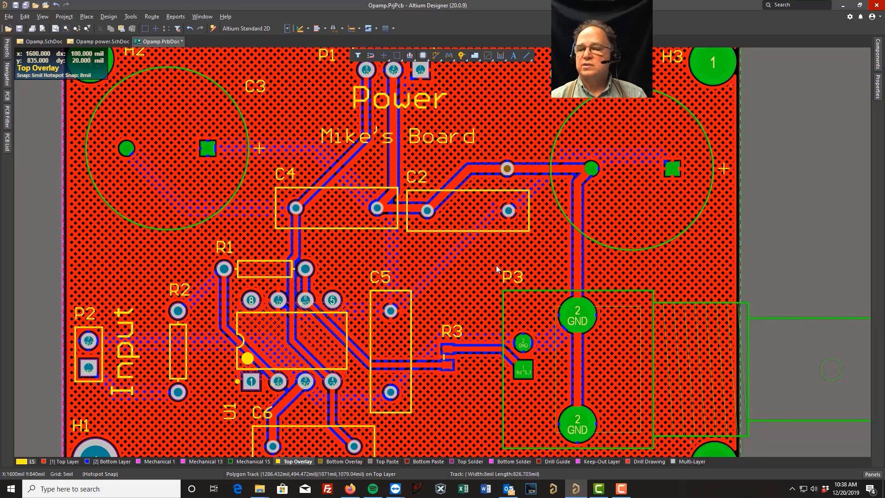
left_click(873, 475)
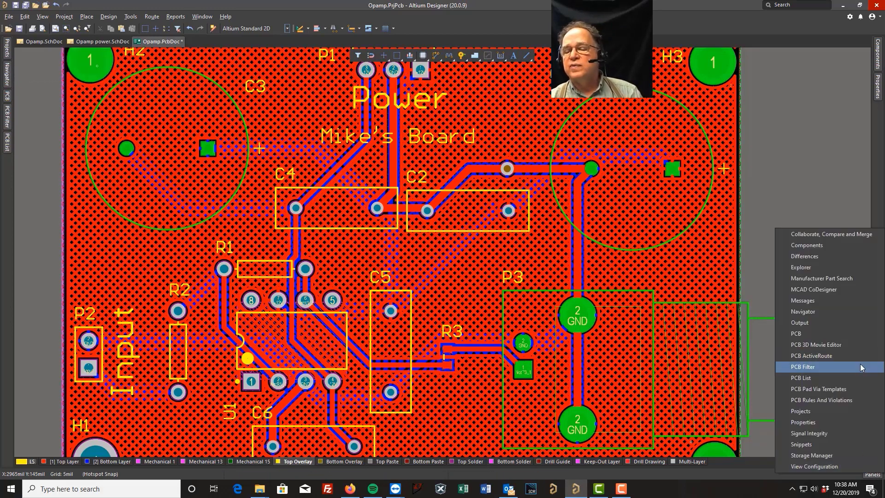
In PCB Filter, apply the IsComment query to the whole board with Select and Zoom enabled
left_click(804, 367)
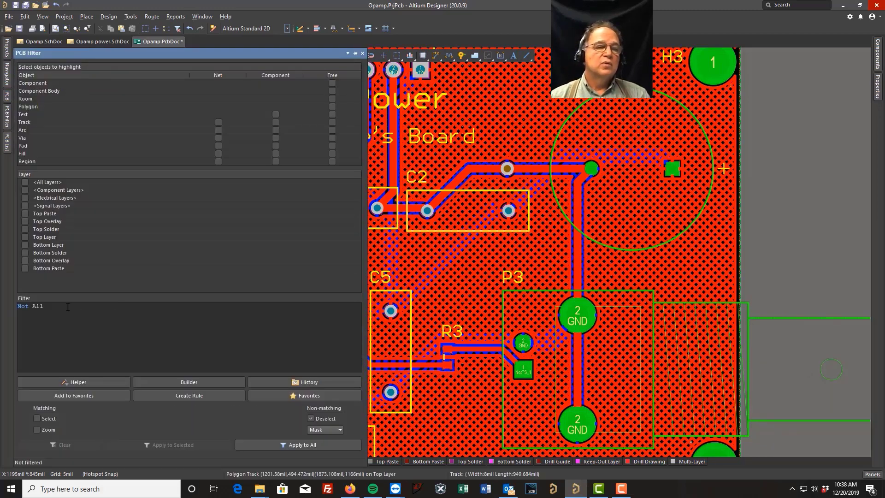
left_click(54, 309)
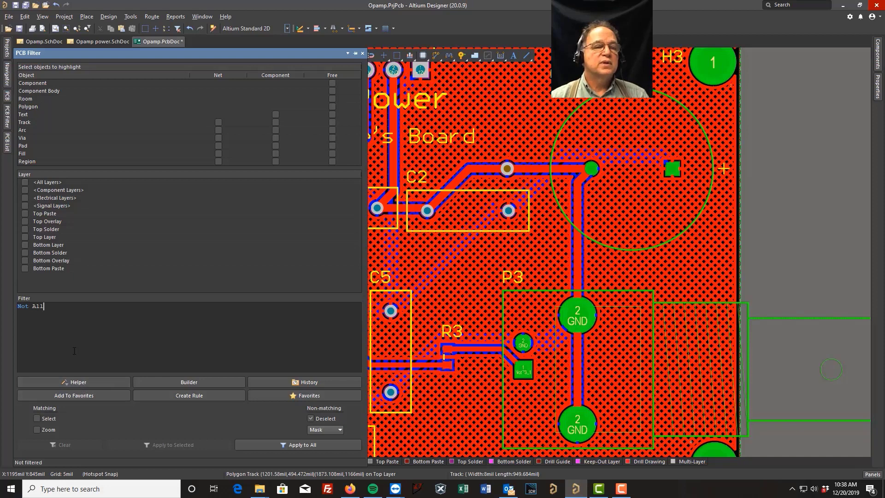
left_click_drag(58, 310, 17, 308)
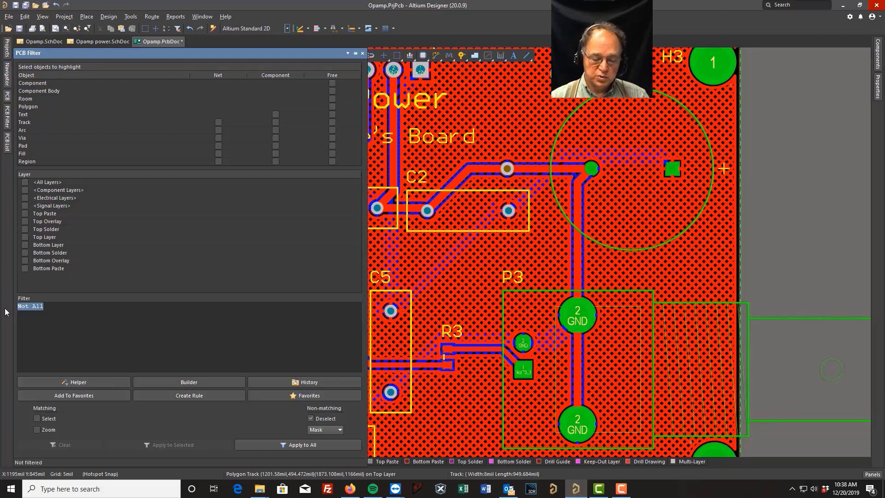
type("i")
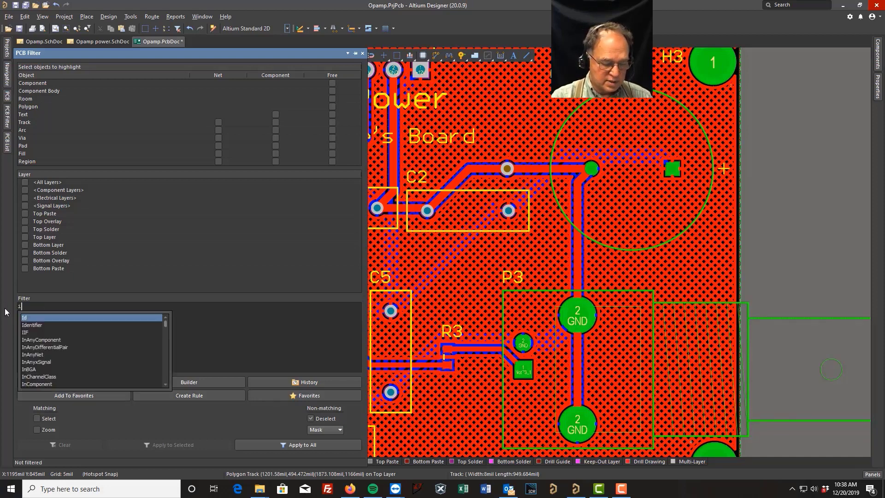
type("scomment")
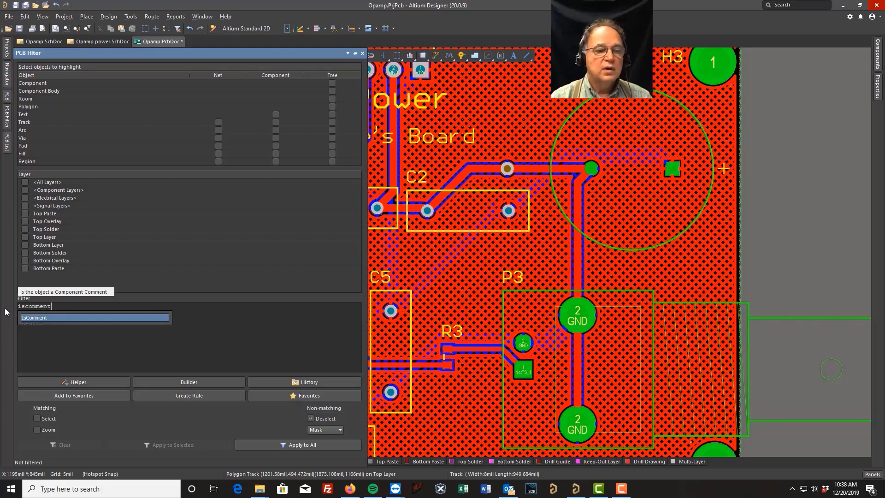
left_click(42, 319)
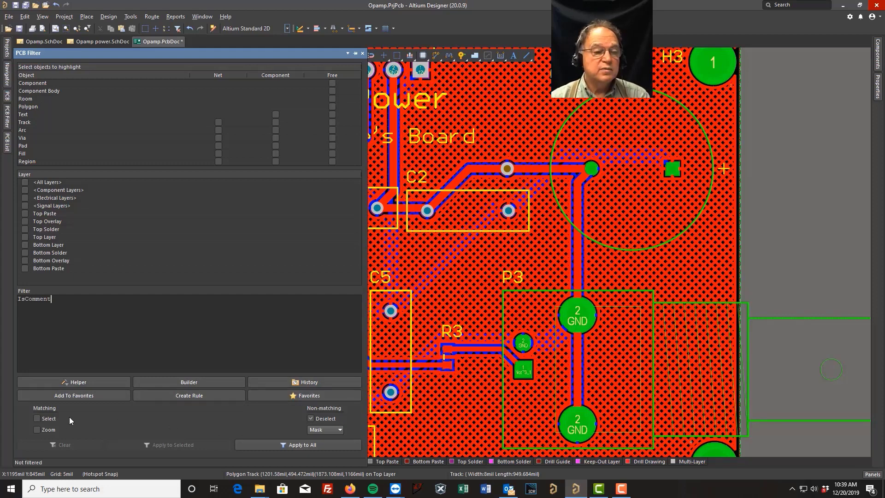
left_click(42, 419)
left_click(39, 429)
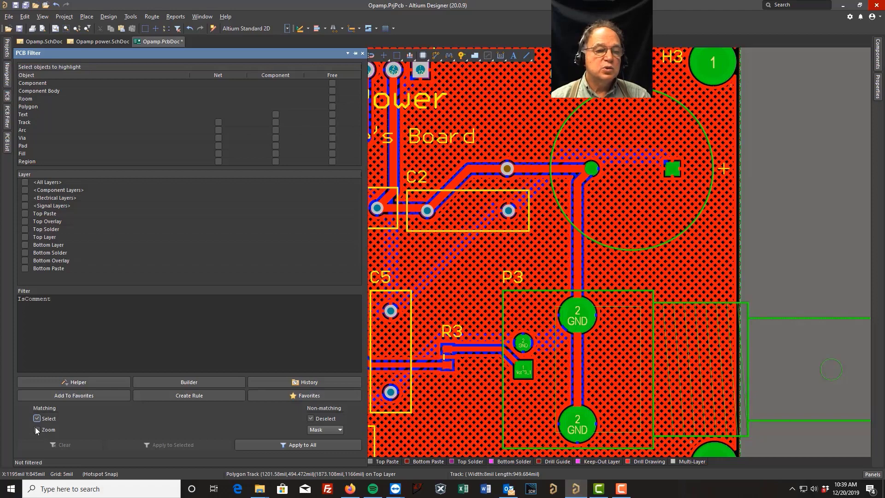
left_click(303, 446)
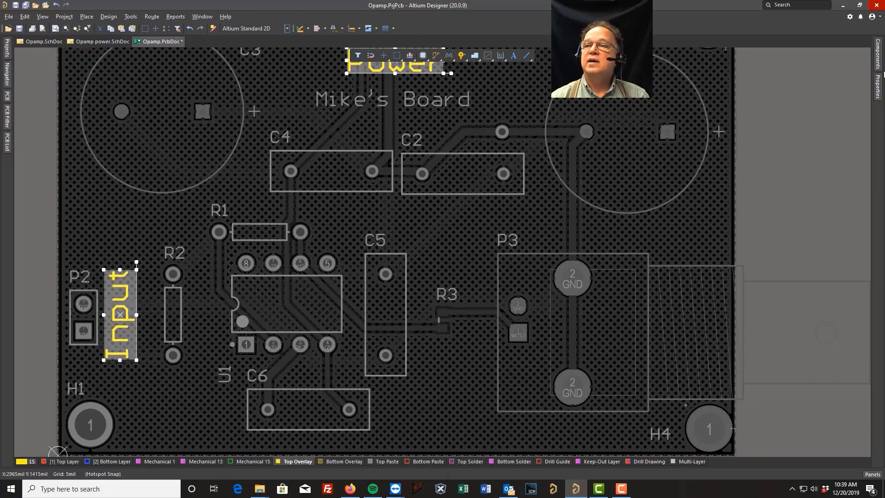
Clear the IsComment filter and deselect everything on the board
mouse_move(878, 88)
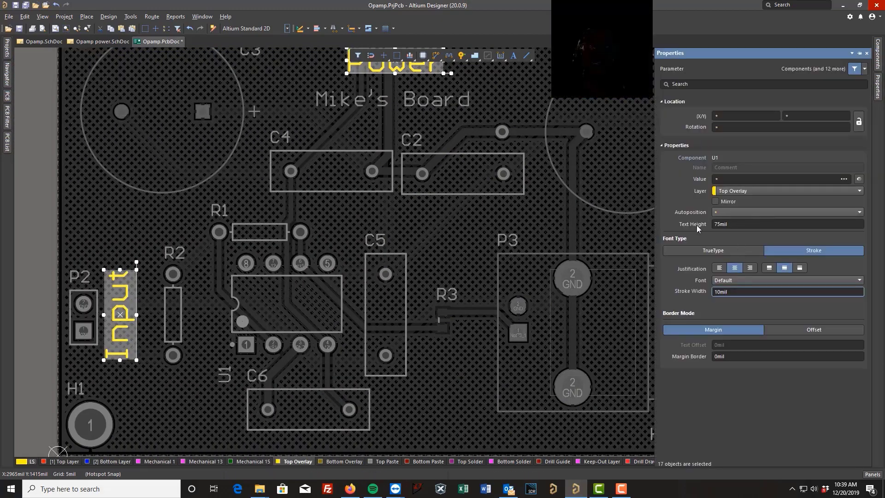
left_click(434, 234)
right_click(434, 234)
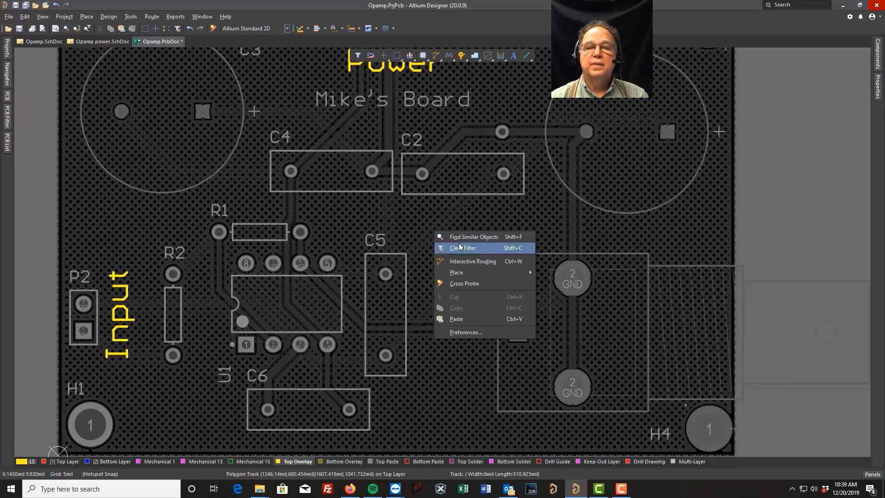
left_click(460, 249)
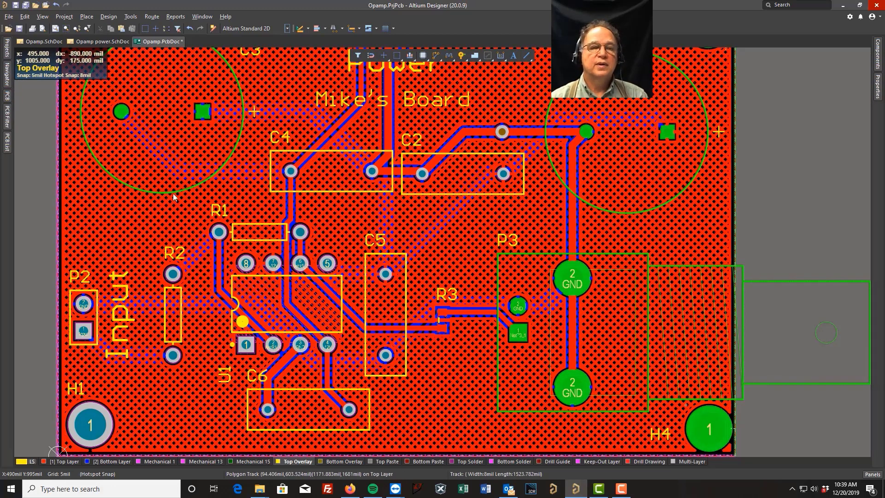
left_click(112, 227)
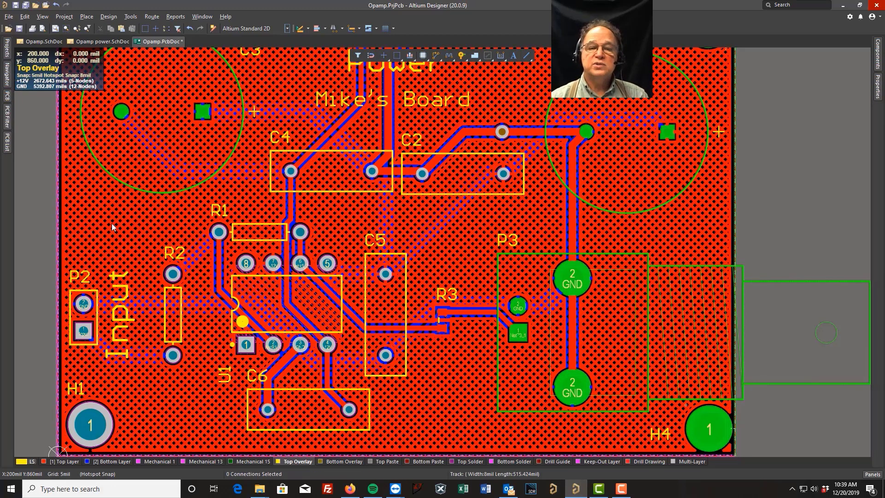